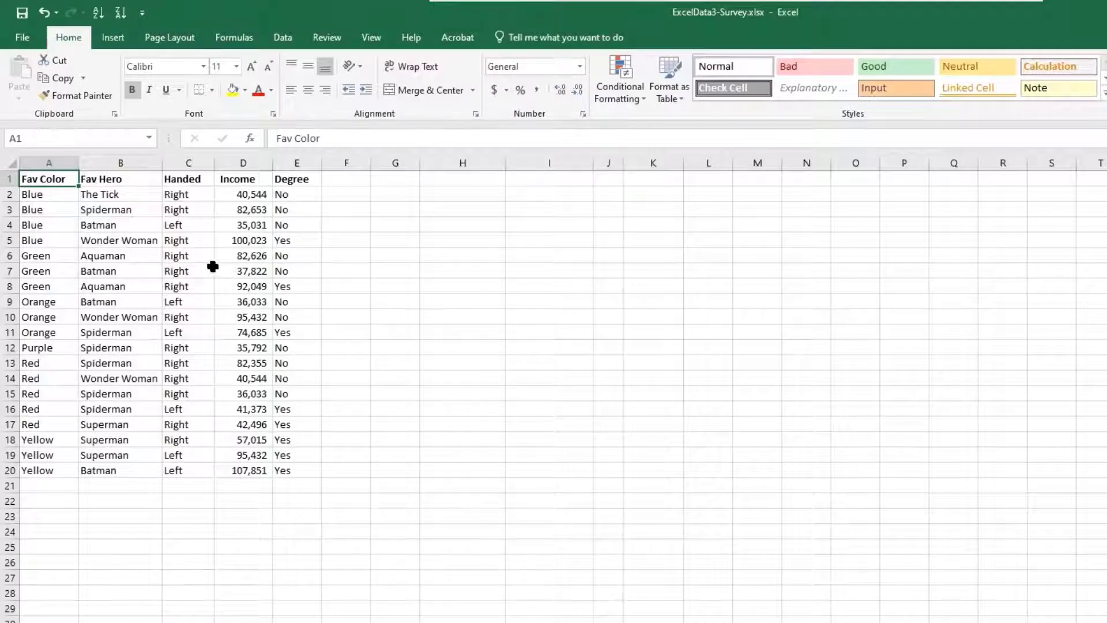
Create a PivotTable from Sheet1 range A1:E20 and place it on the existing worksheet at cell H3
left_click(108, 38)
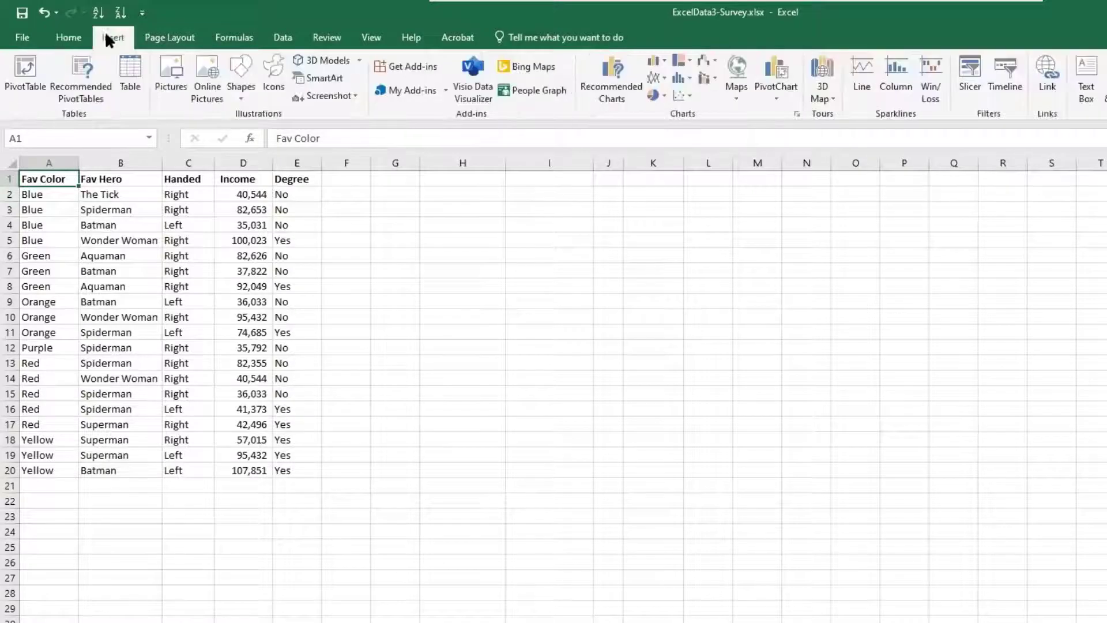
left_click(24, 76)
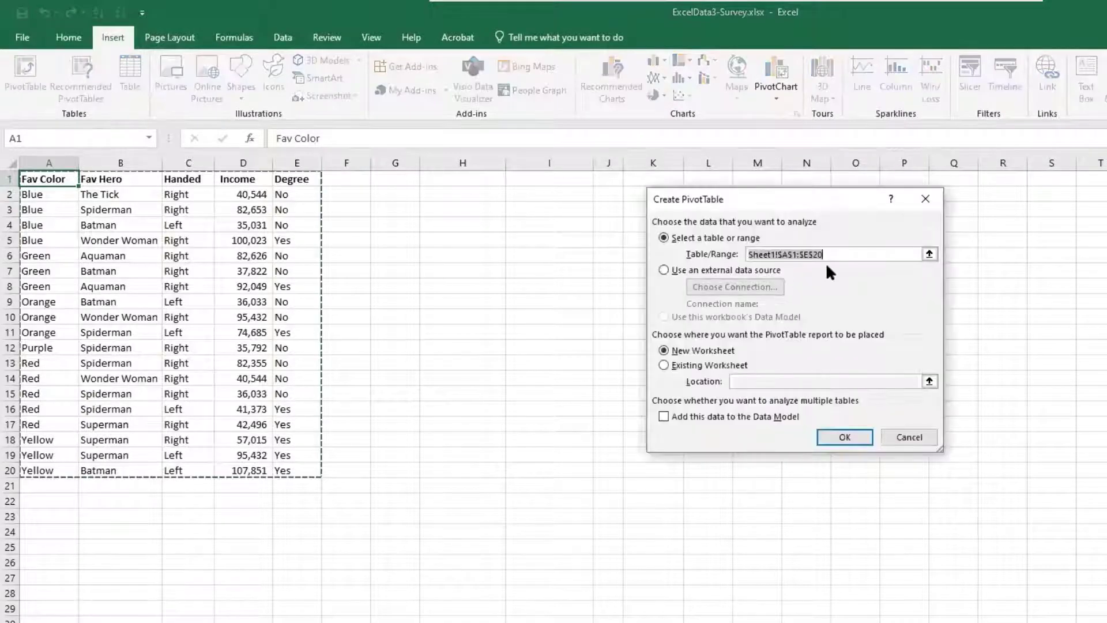
left_click(684, 369)
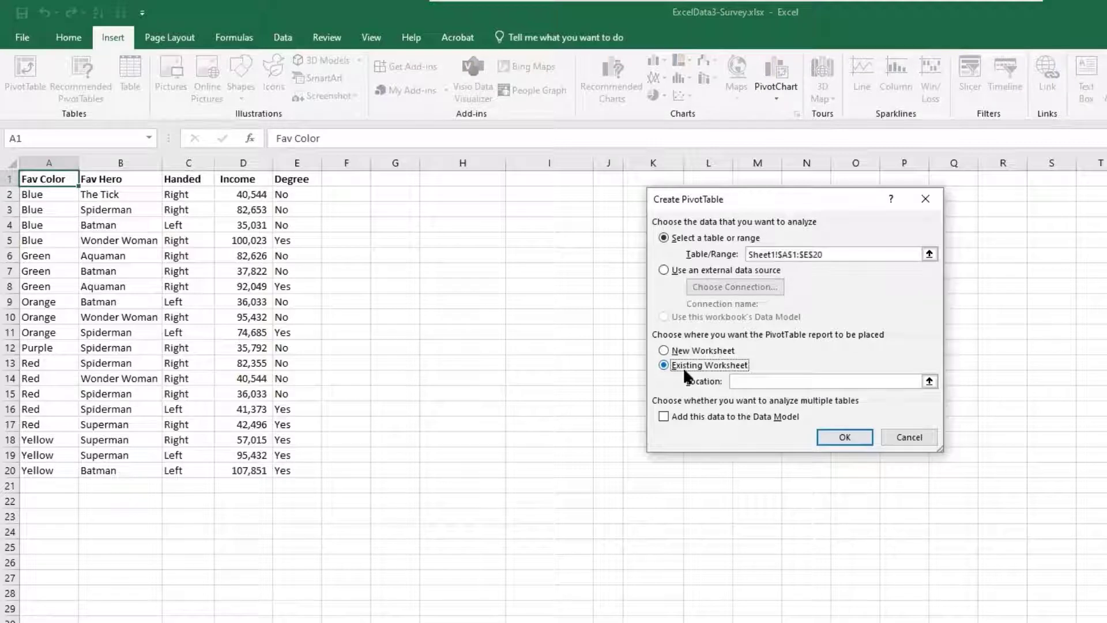
left_click(451, 210)
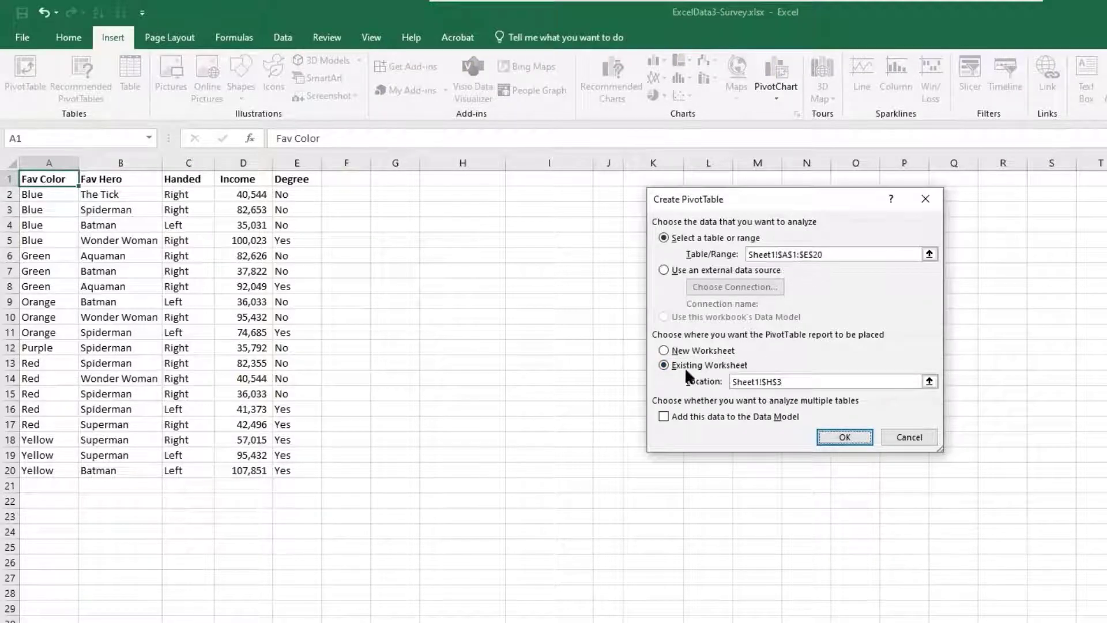
left_click(842, 437)
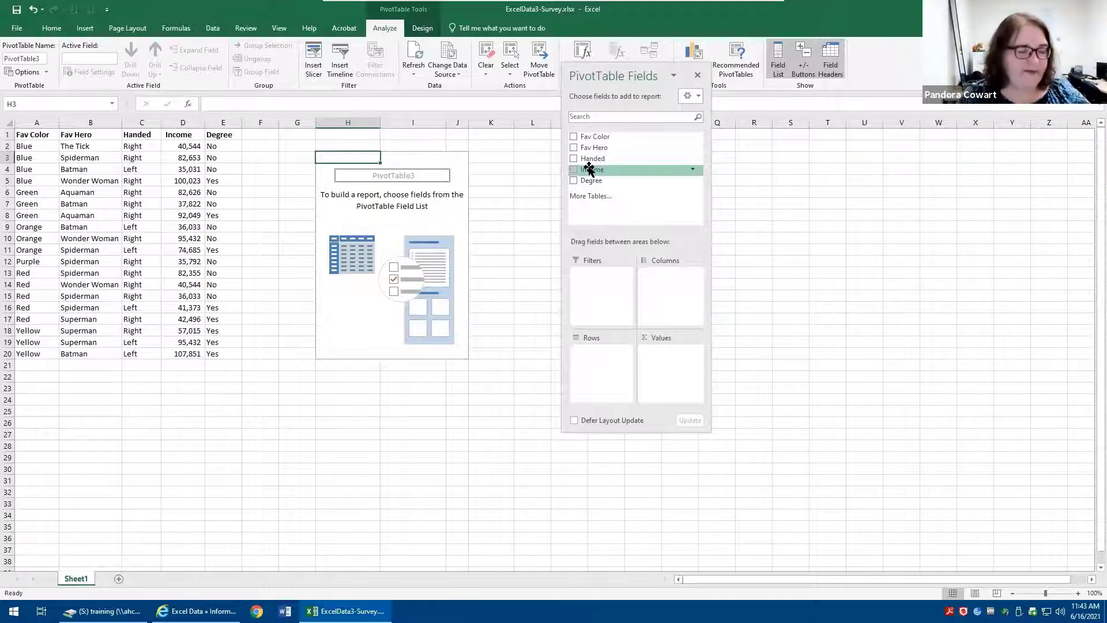
Lay out the PivotTable with Fav Color as rows, Degree as columns and Income as values, and hide the field headers
left_click(573, 136)
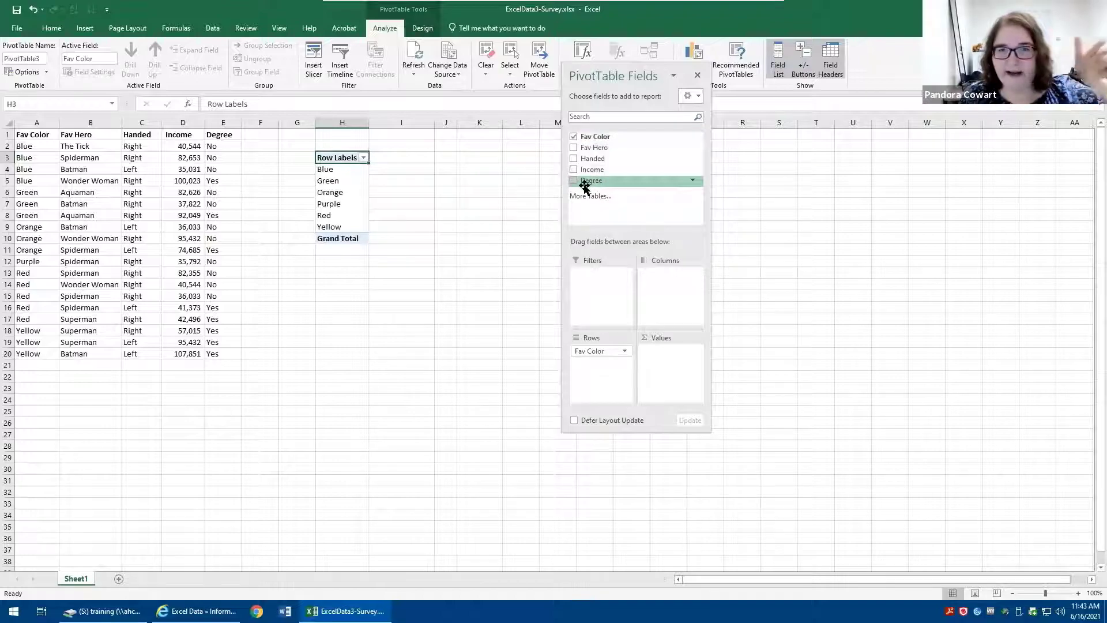
left_click_drag(586, 181, 659, 289)
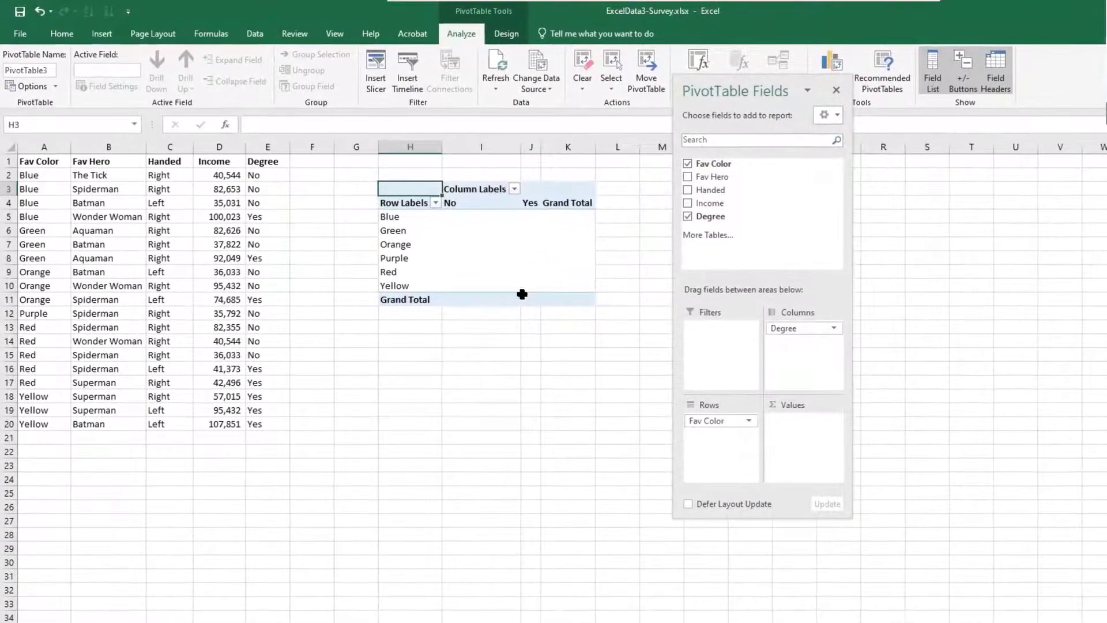
left_click(688, 203)
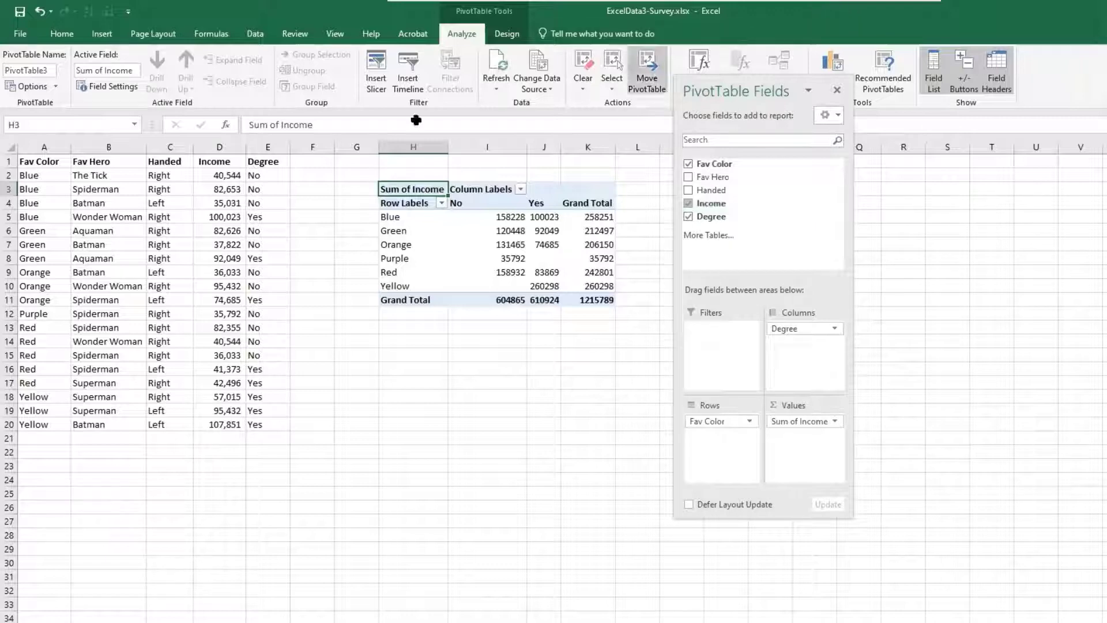
left_click(994, 72)
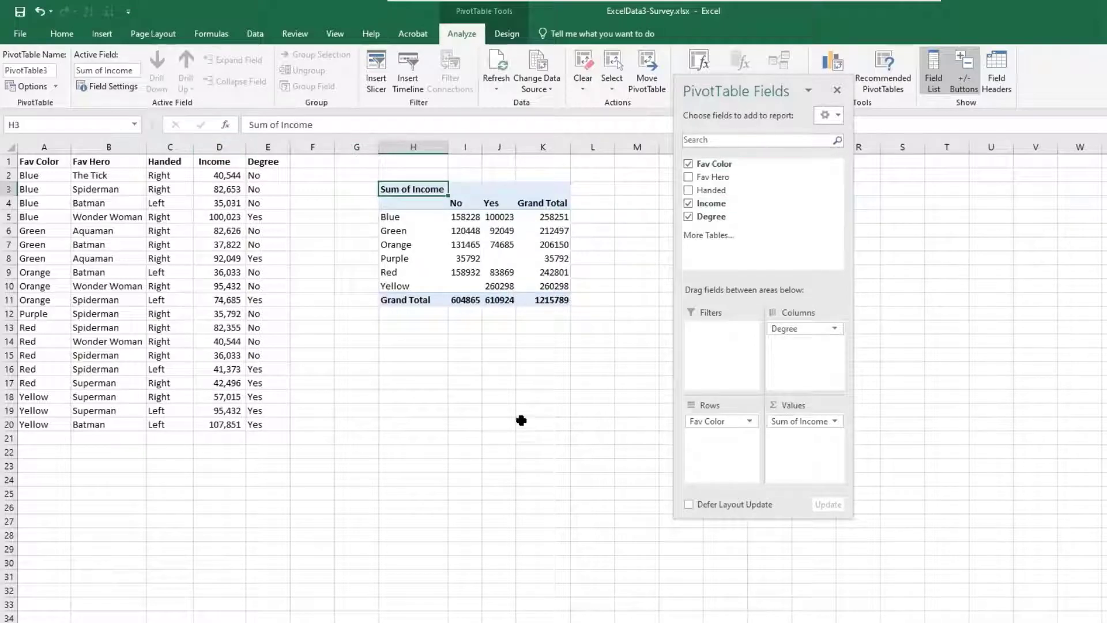
Format the Sum of Income values as Number with 0 decimal places and a thousands separator
left_click(783, 421)
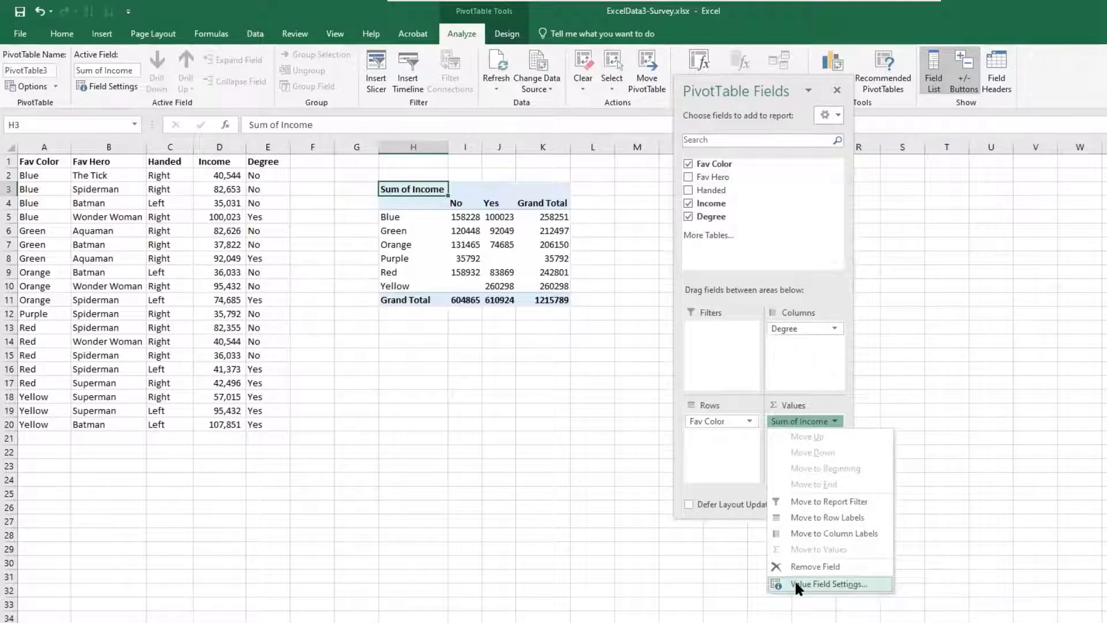
left_click(796, 584)
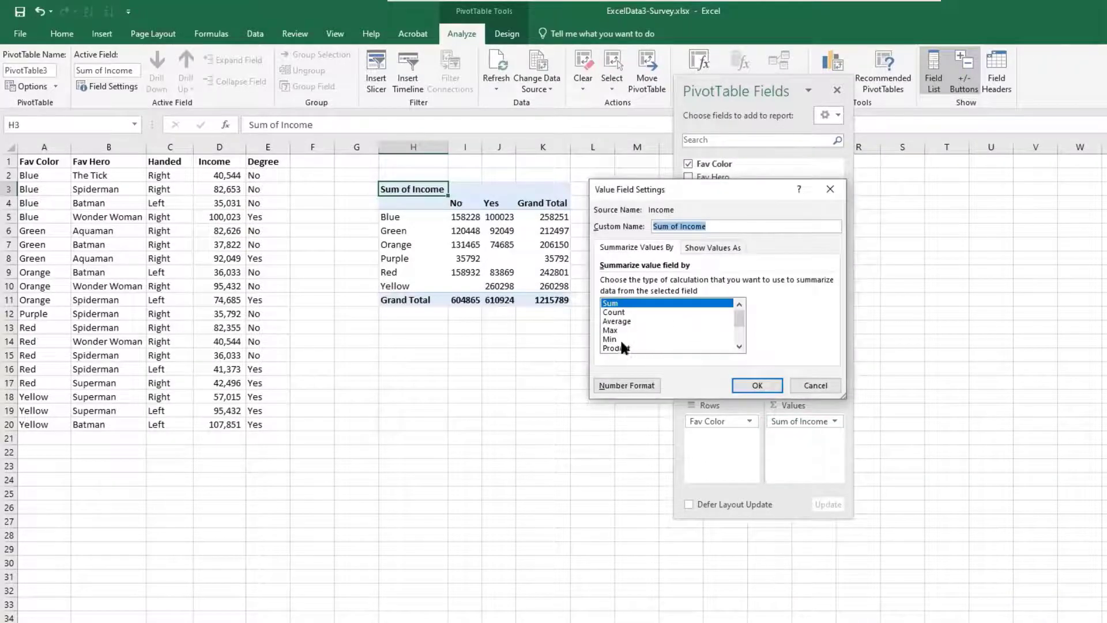
left_click(636, 387)
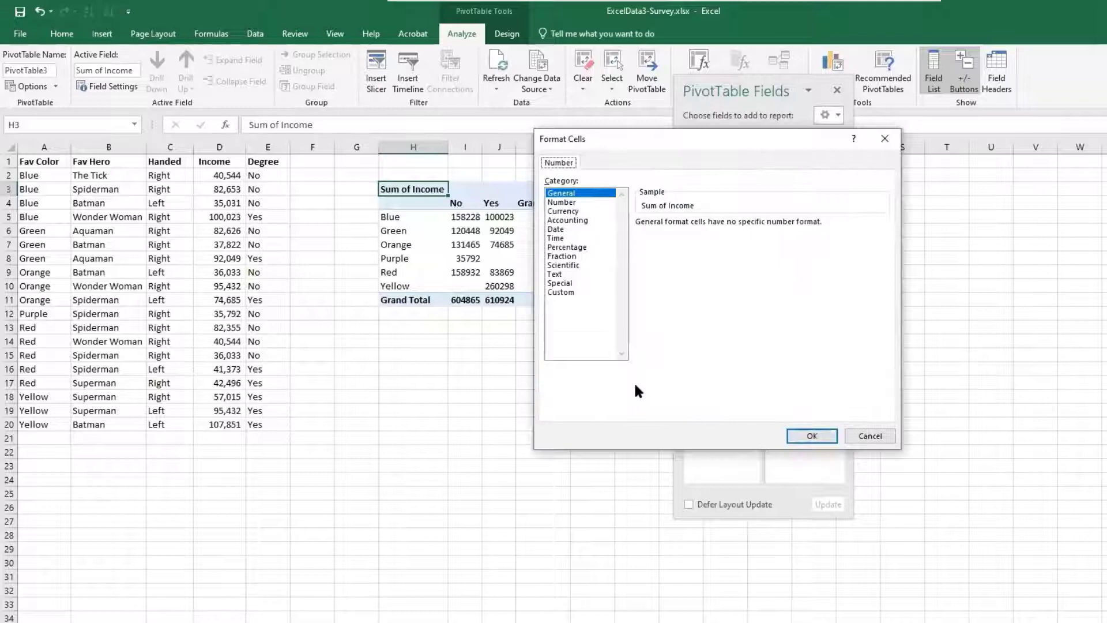
left_click(562, 211)
left_click(560, 202)
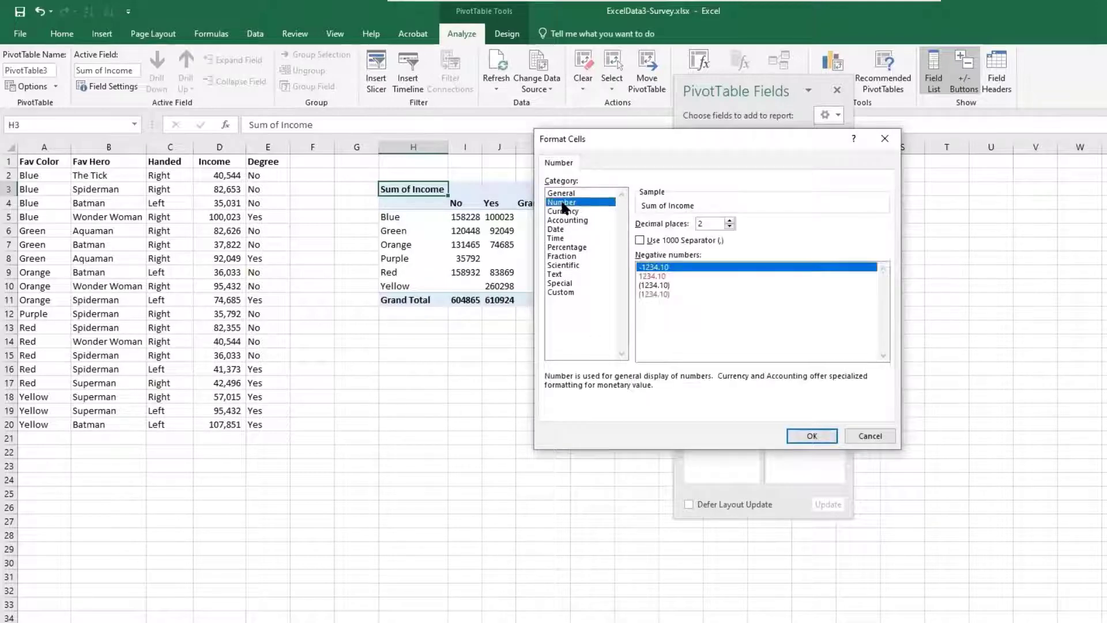
left_click(729, 225)
left_click(729, 225)
left_click(692, 241)
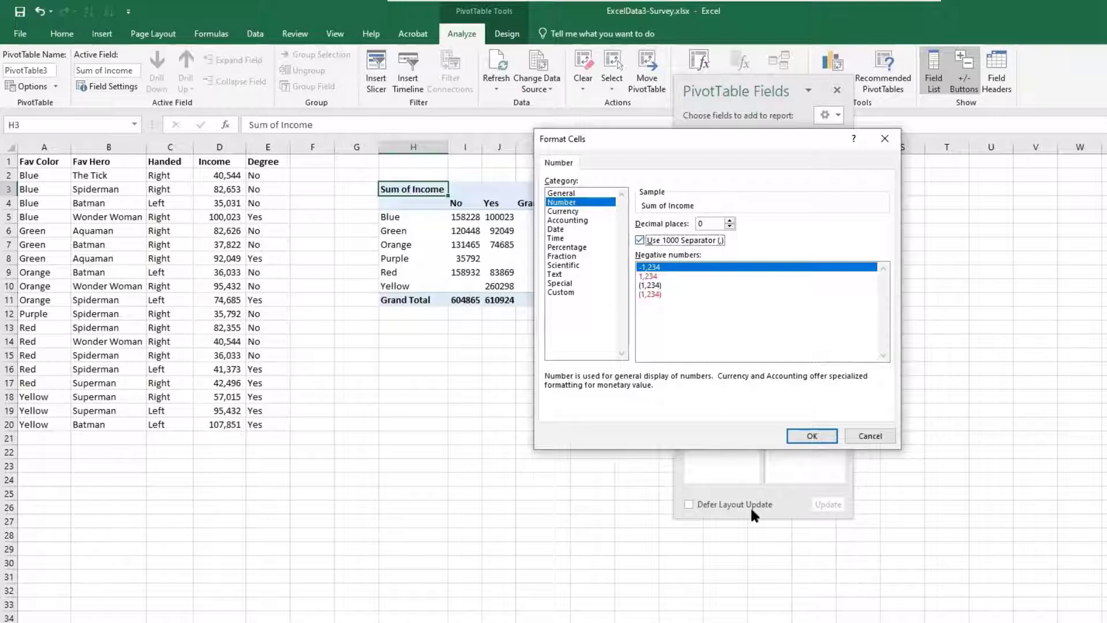
left_click(821, 434)
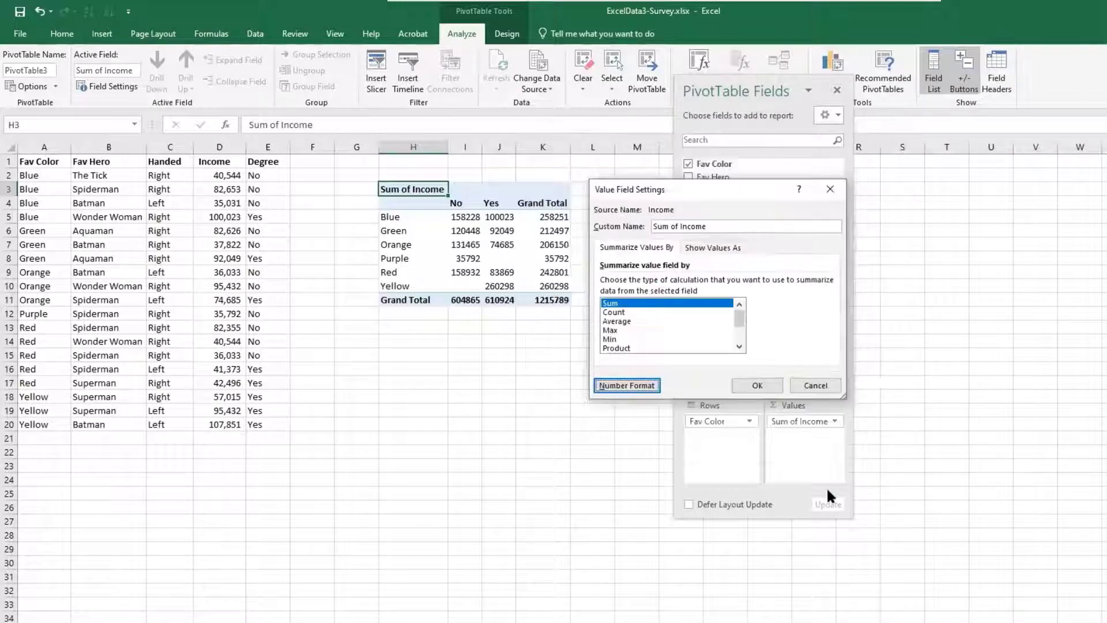
left_click(757, 385)
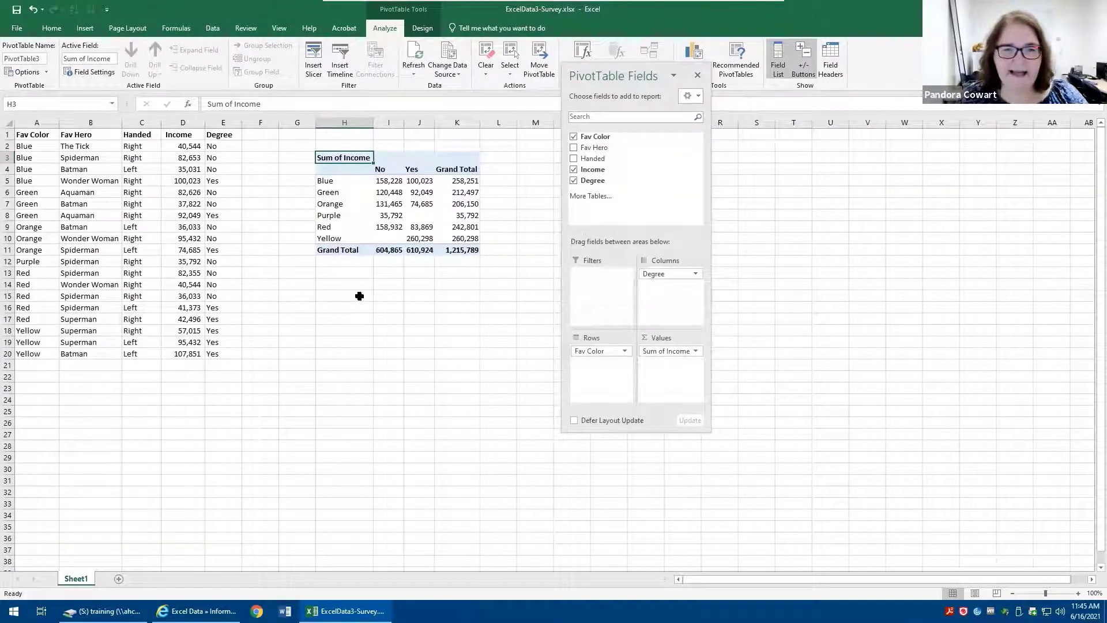
Change the Income value field's summary calculation from Sum to Average
left_click(420, 239)
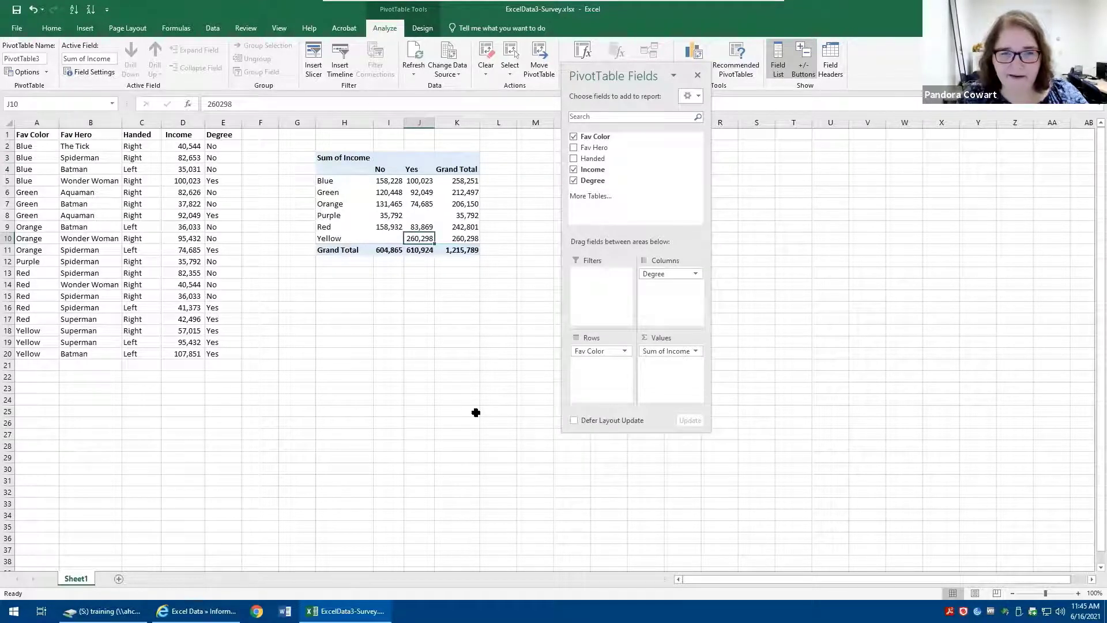
left_click(349, 152)
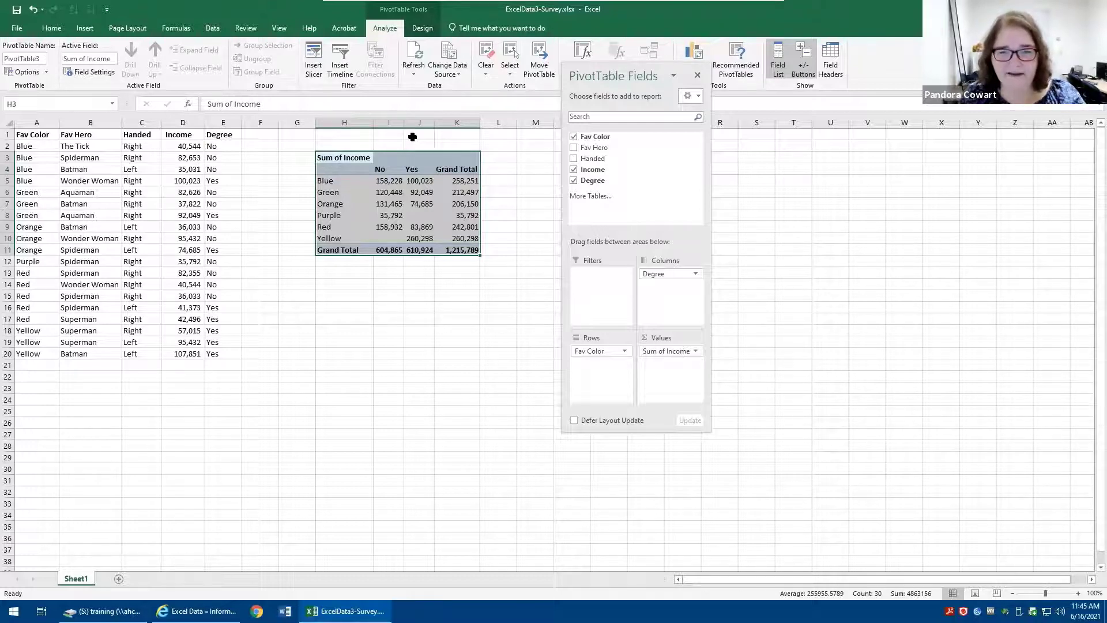
left_click(674, 352)
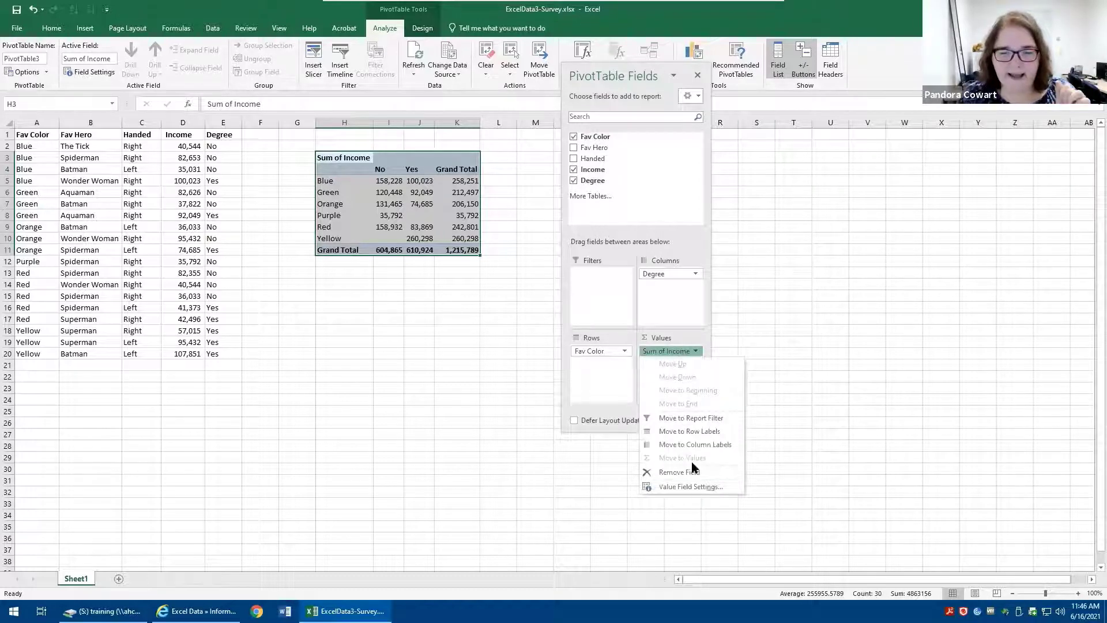
left_click(691, 487)
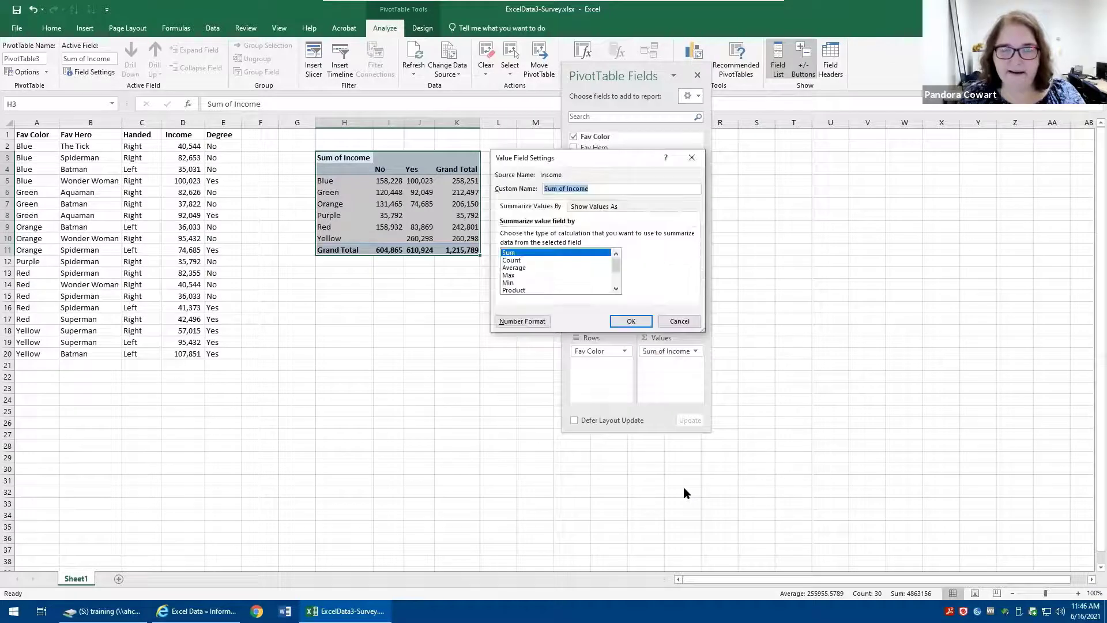
left_click(517, 269)
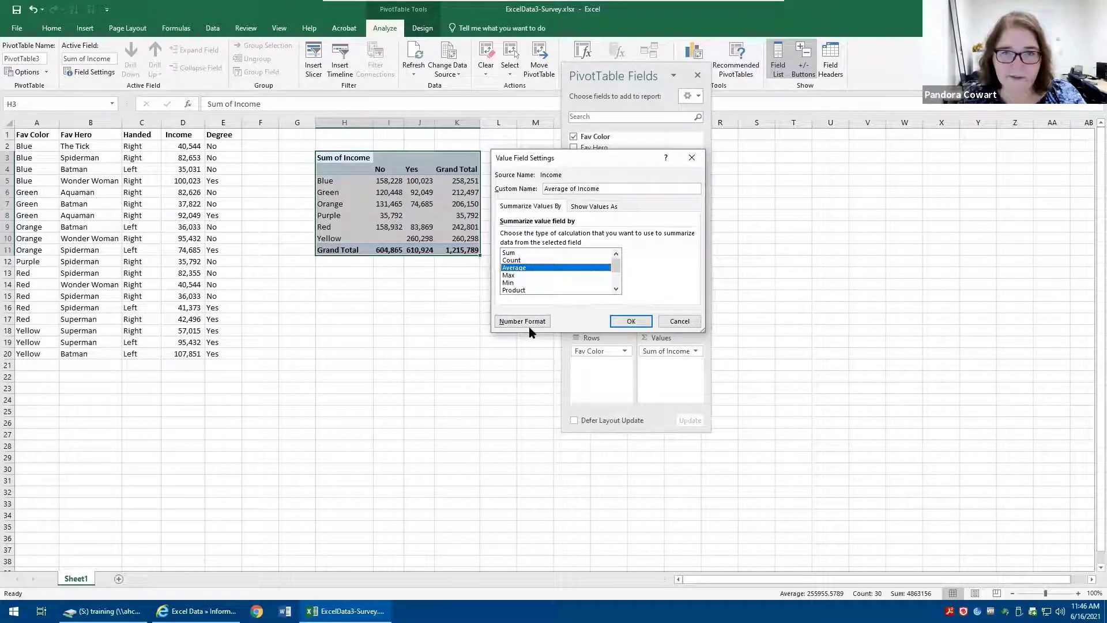
left_click(634, 322)
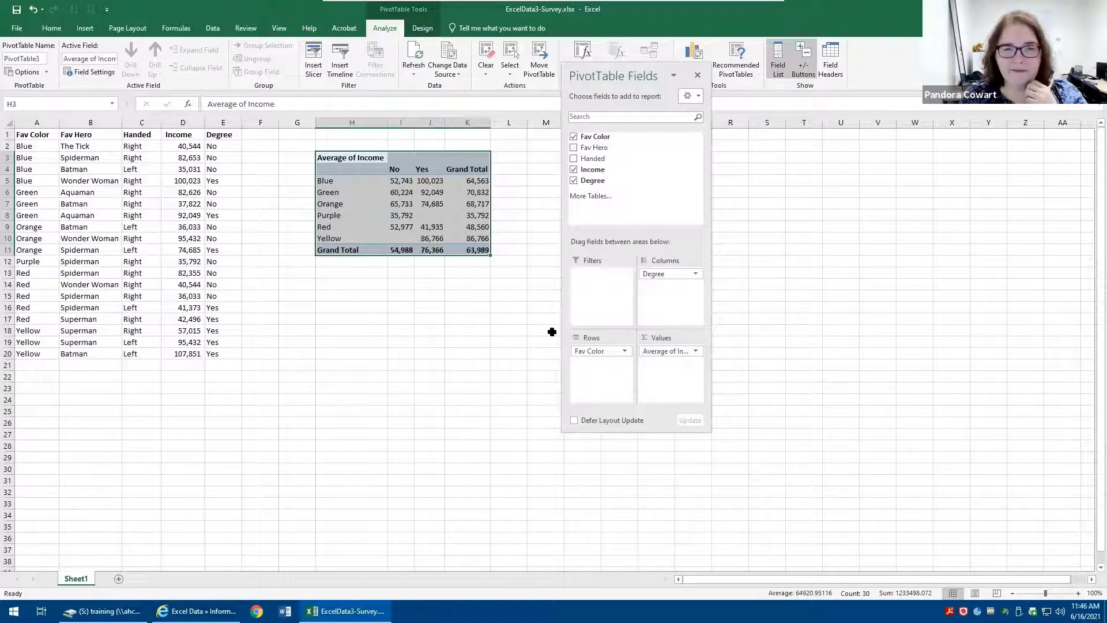
Examine the average incomes by favorite color and degree, including the empty Purple and Yellow cells
left_click(430, 192)
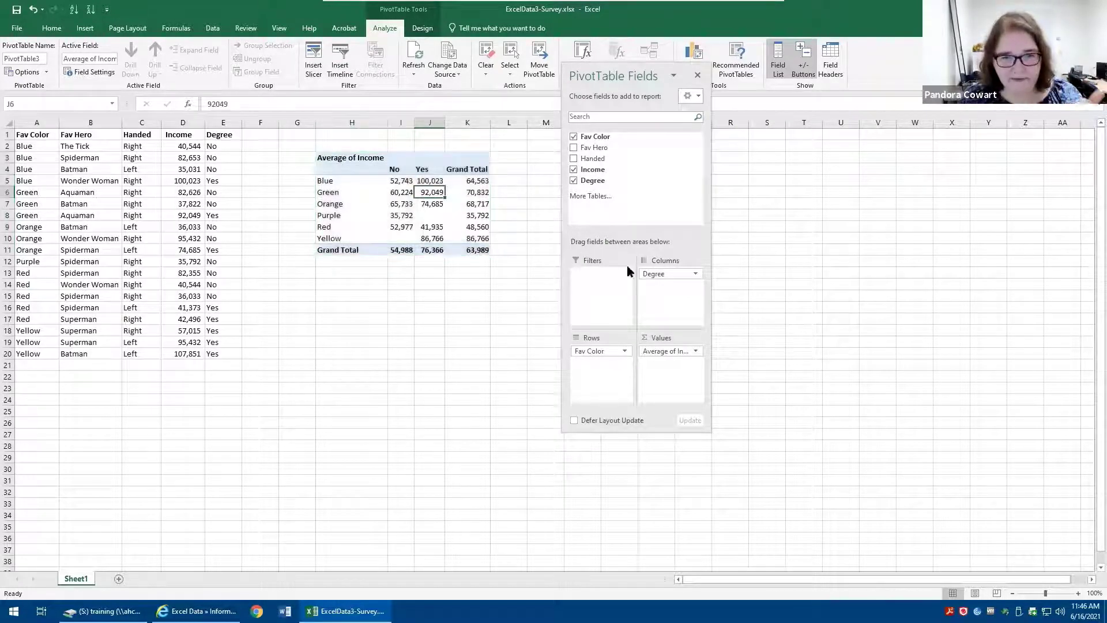
left_click(431, 180)
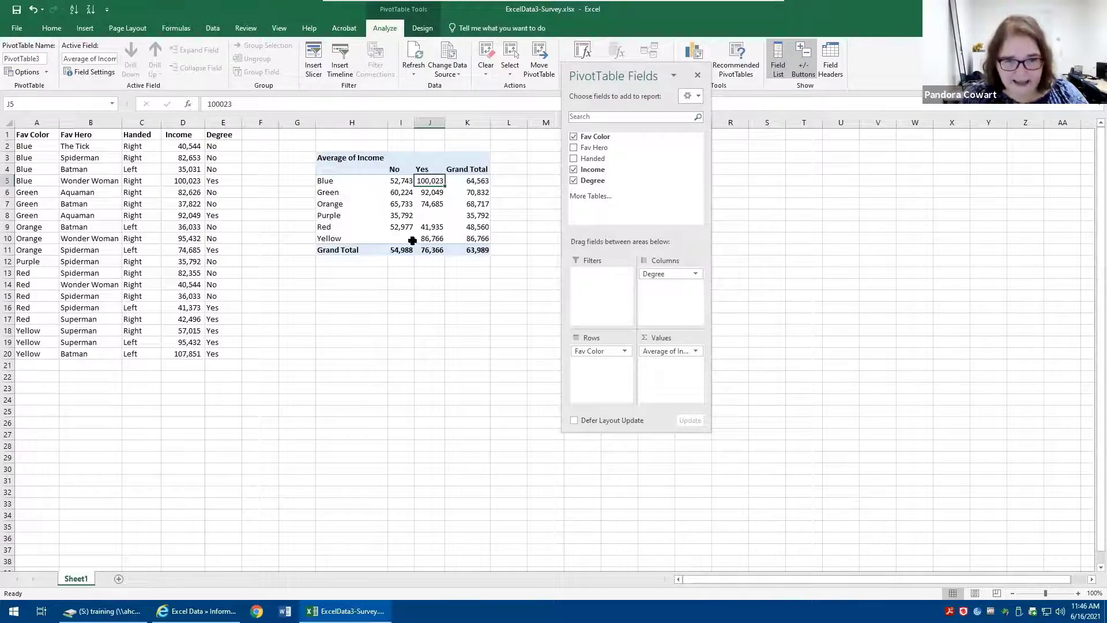
left_click(398, 227)
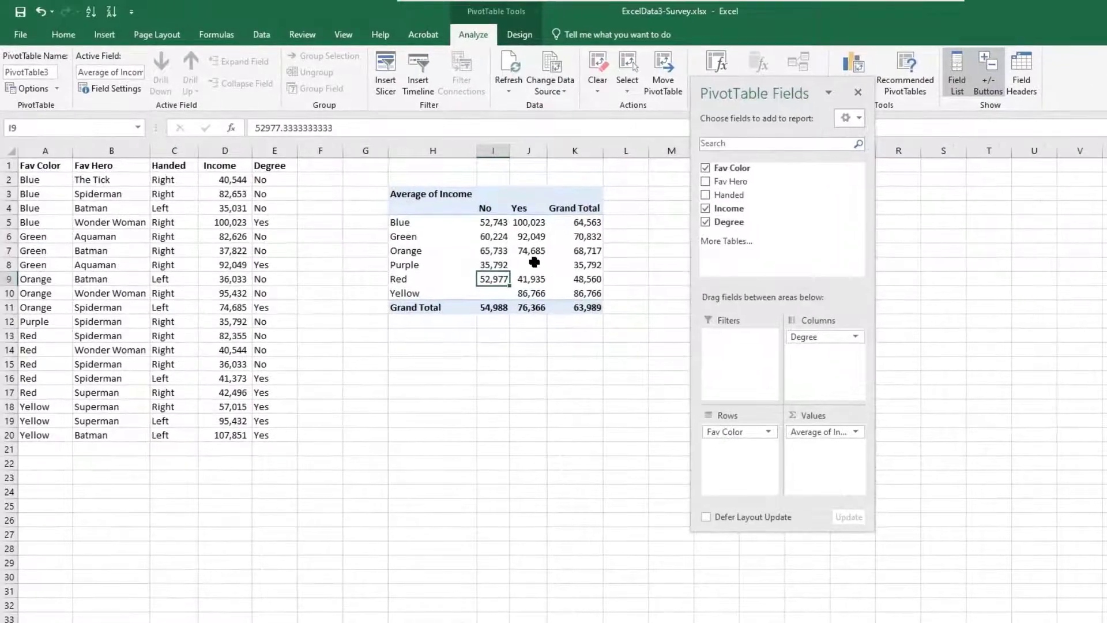
left_click(434, 213)
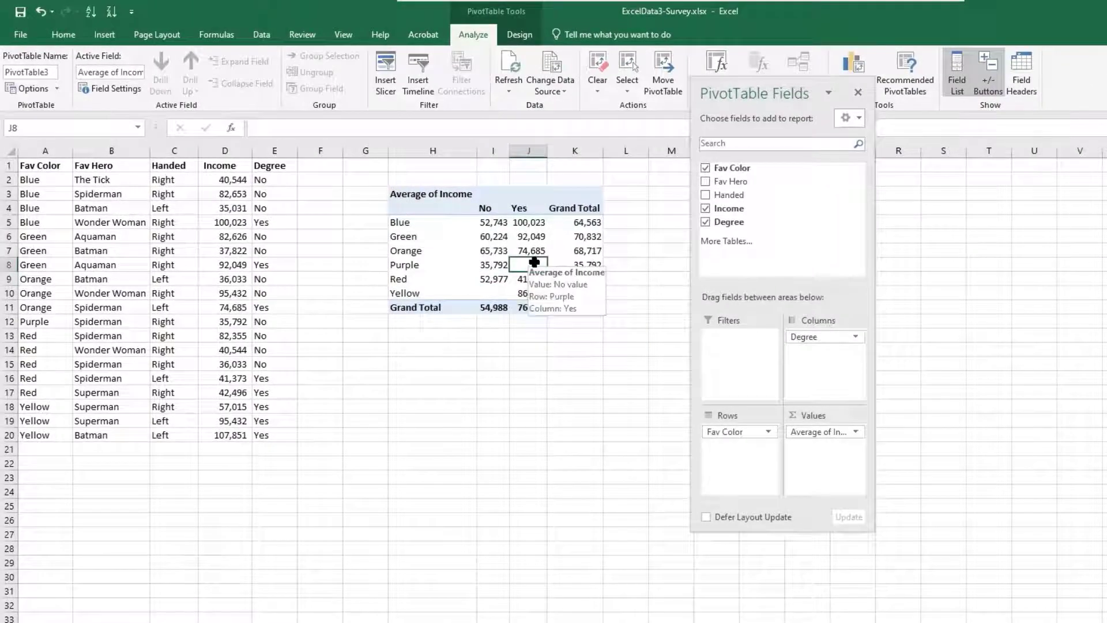
left_click(499, 292)
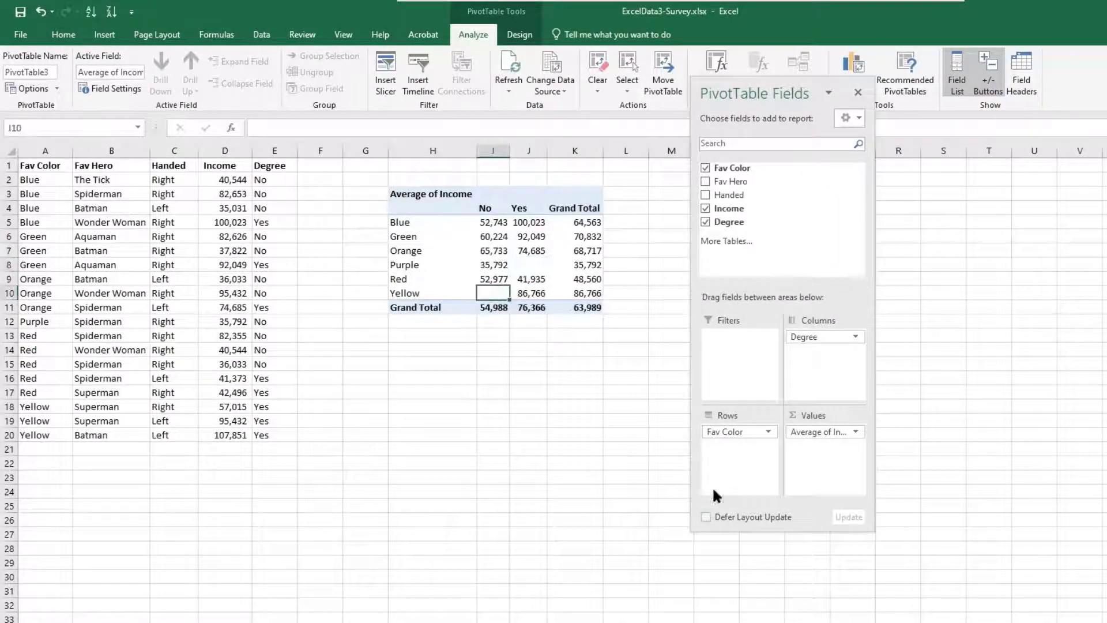
left_click(608, 437)
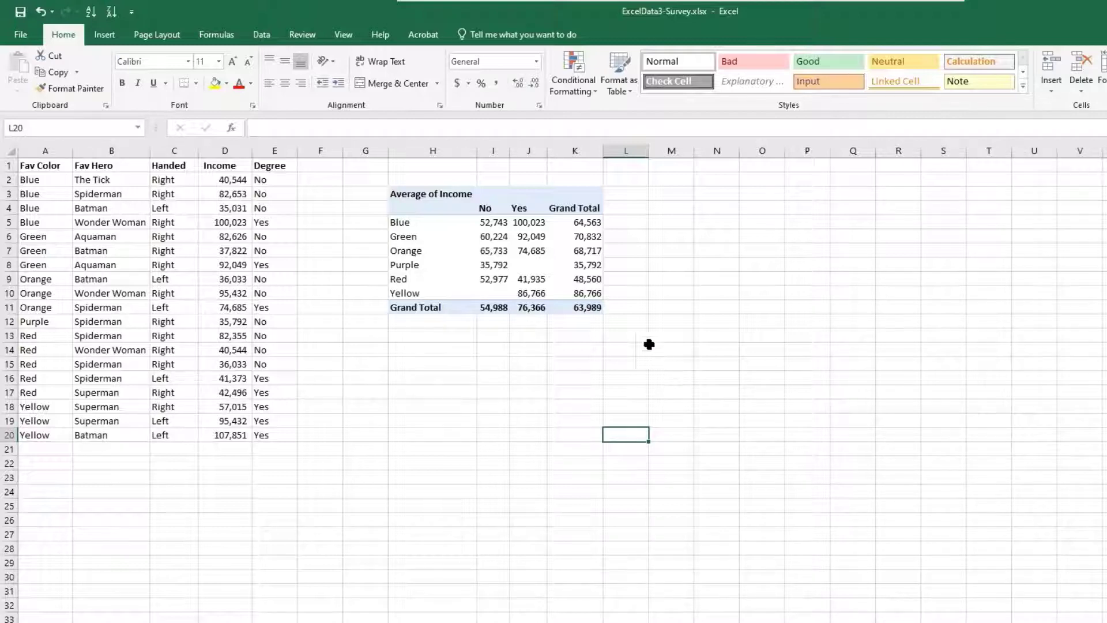
Set the PivotTable options to show 0 for empty cells
mouse_move(526, 263)
left_click(529, 265)
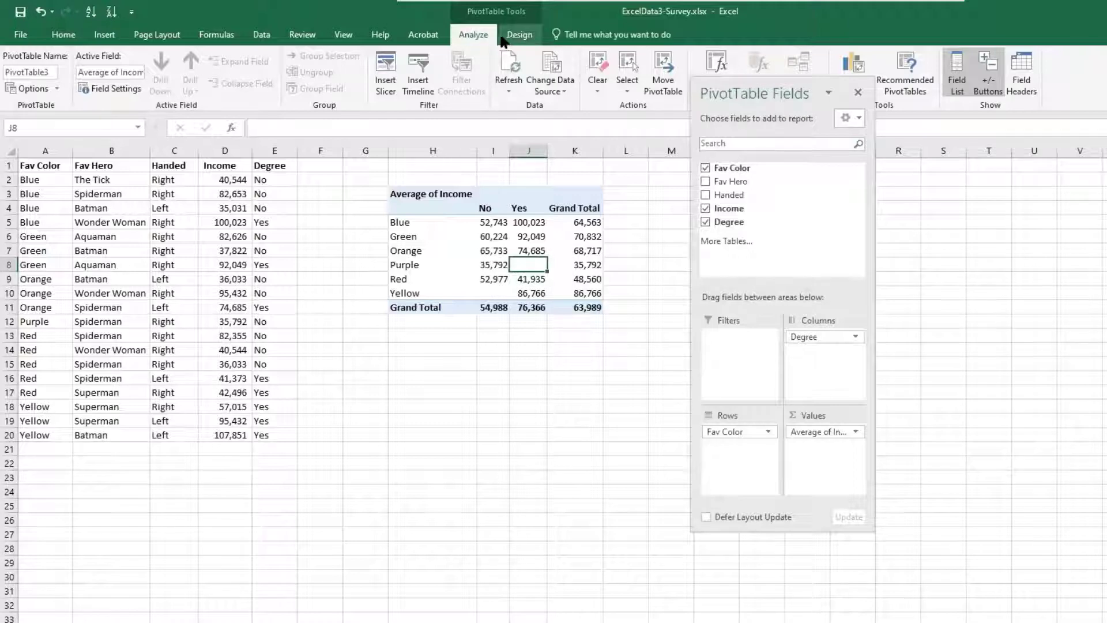
left_click(23, 87)
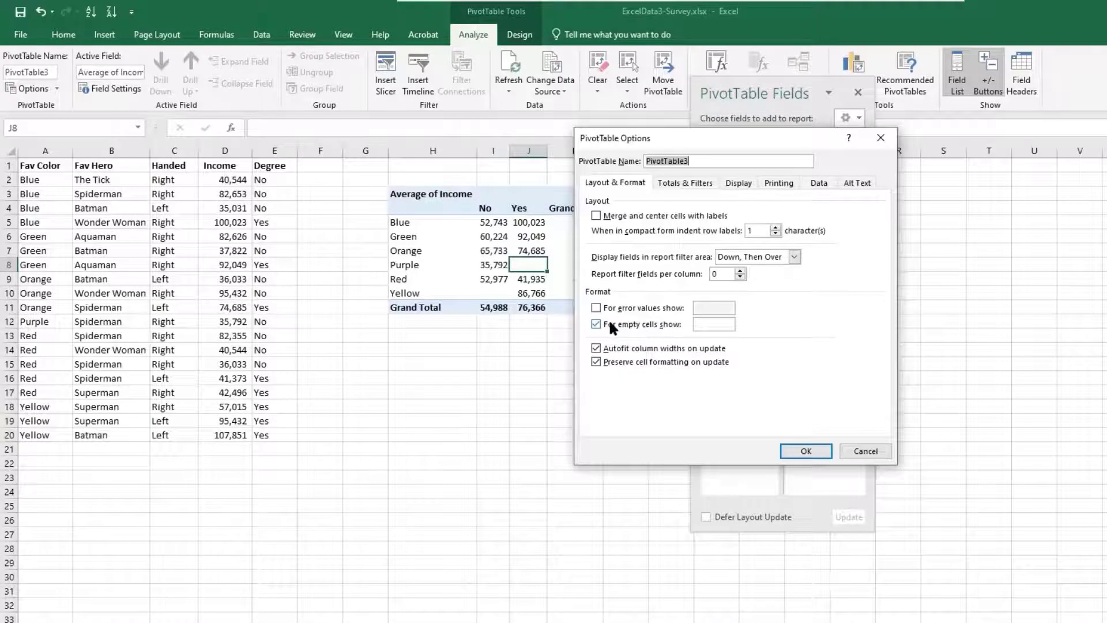
left_click(716, 323)
left_click(805, 450)
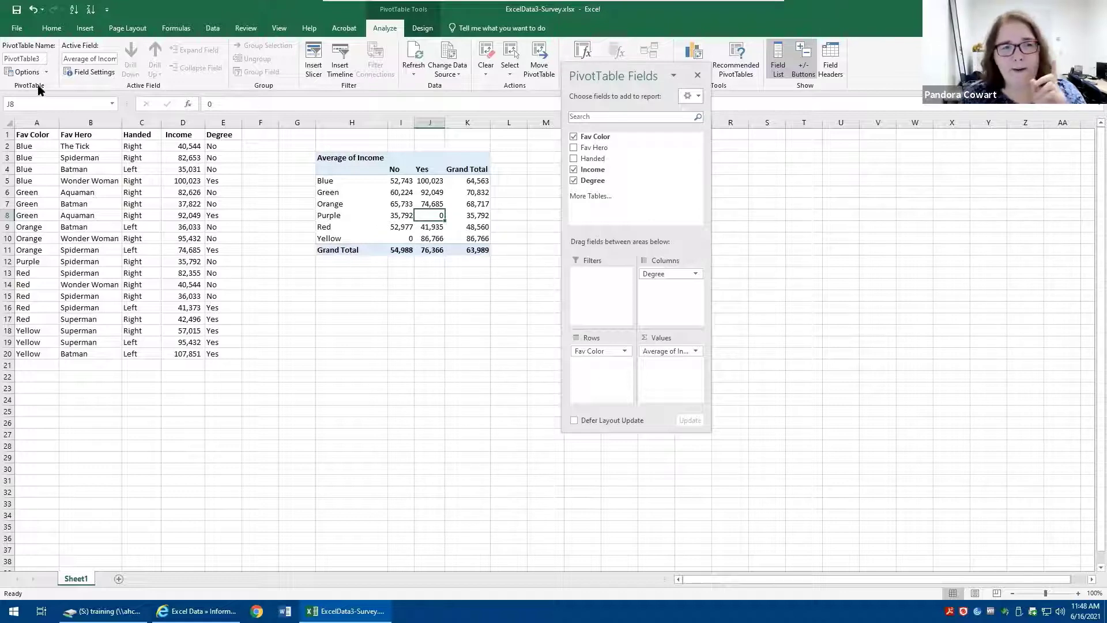
Set the PivotTable options to show N/A for empty cells
left_click(26, 72)
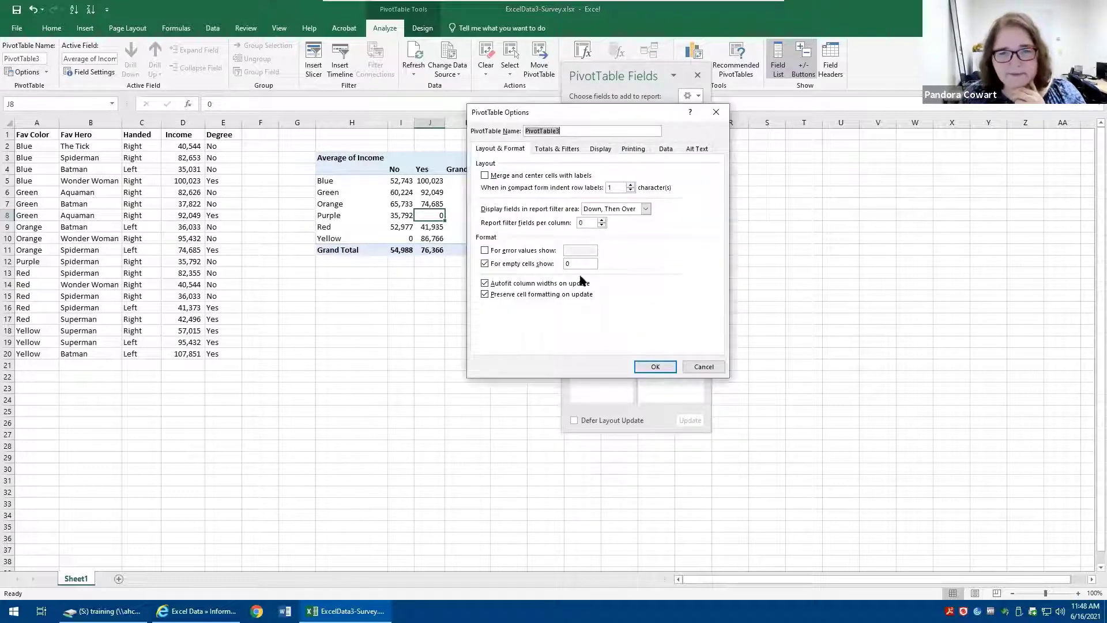
left_click_drag(572, 264, 504, 250)
type("N/A")
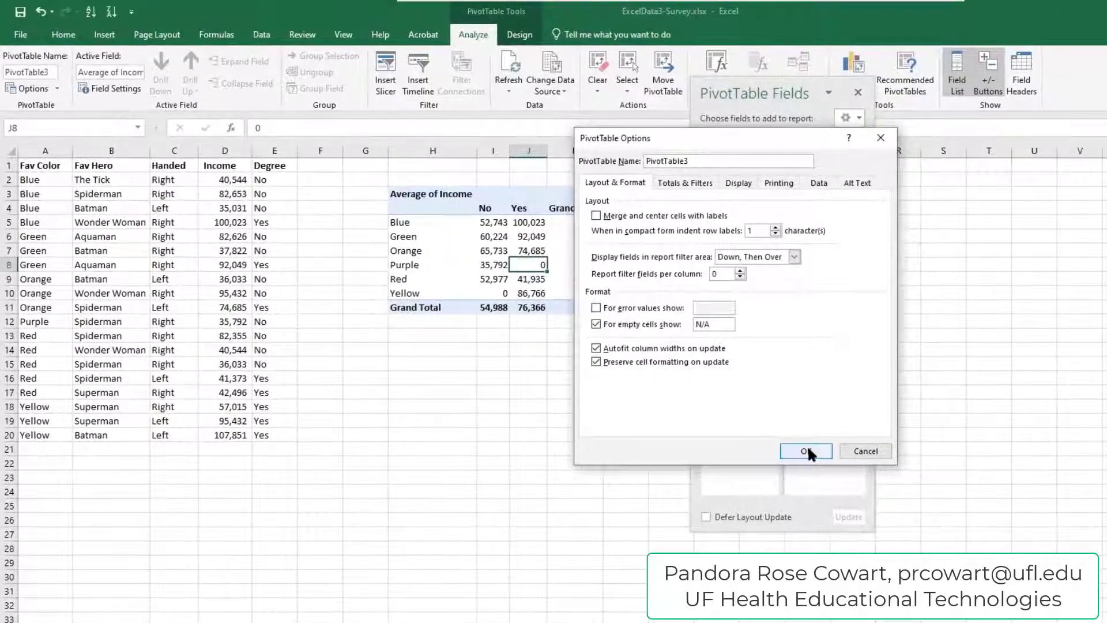
left_click(807, 451)
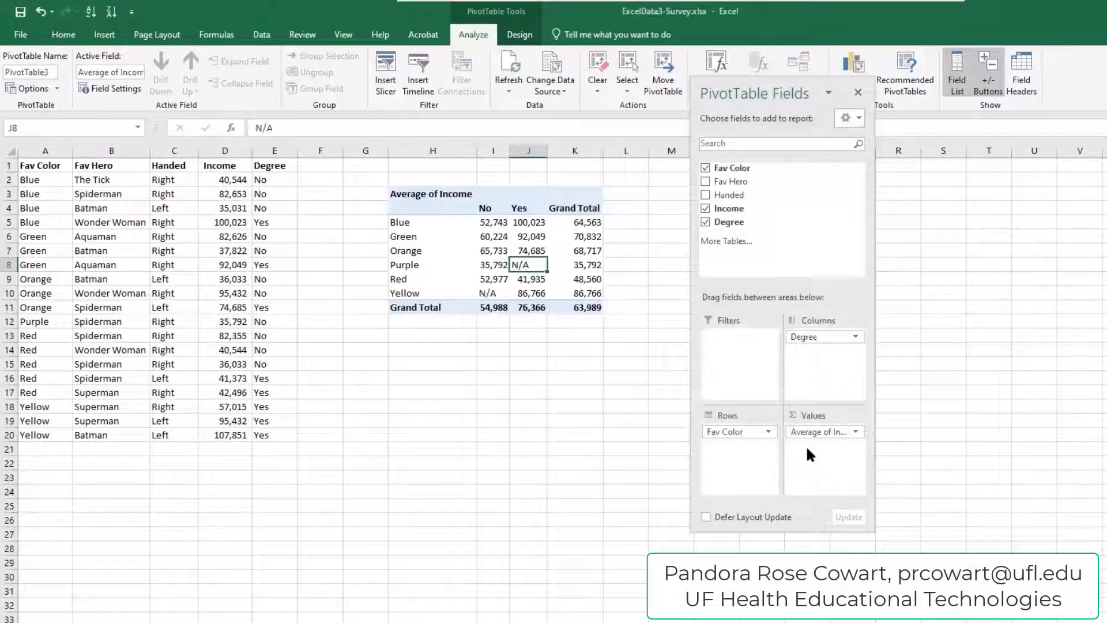